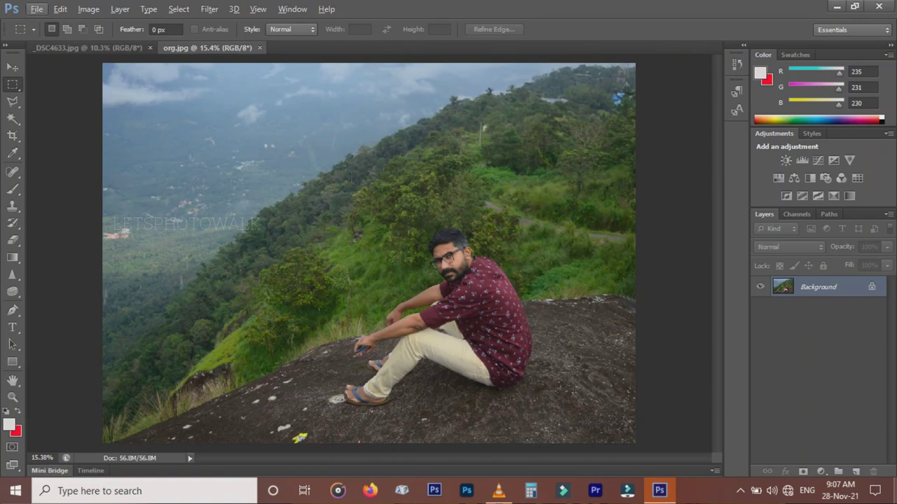
Step: Duplicate the Background layer and add a Gradient Fill layer above it using the grey-to-transparent gradient preset
key(ctrl+j)
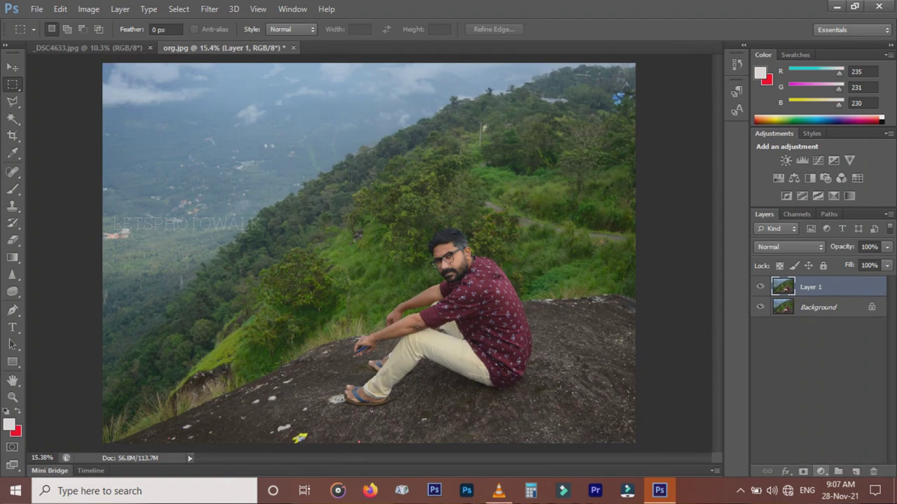
click(820, 472)
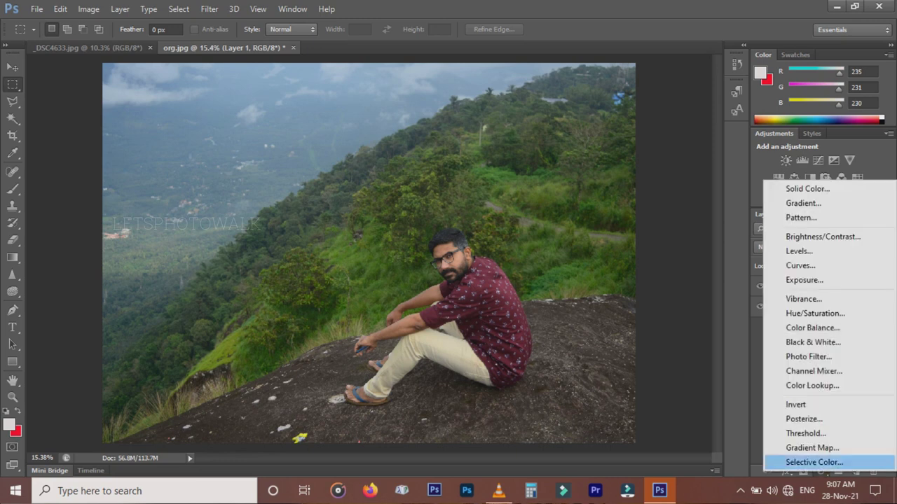
click(803, 203)
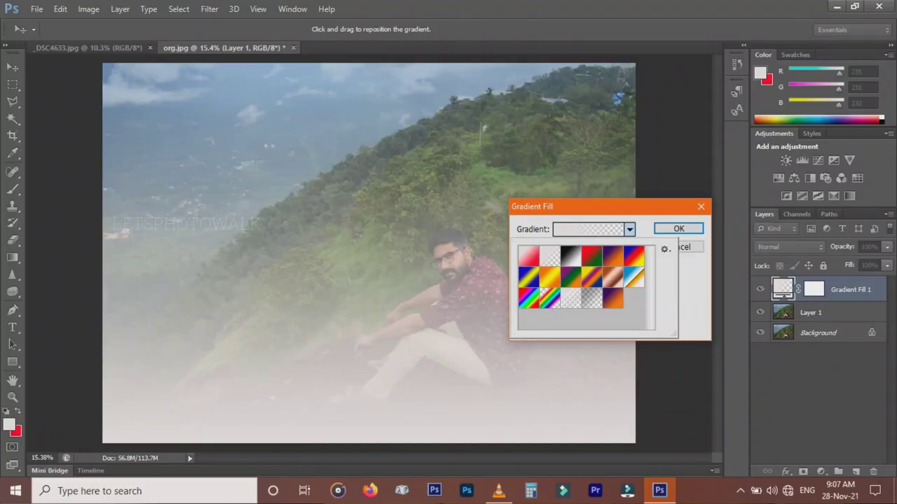
click(592, 298)
key(Return)
Step: Edit the gradient fill to use the Radial style and reverse it so the edges darken
double_click(783, 288)
click(579, 250)
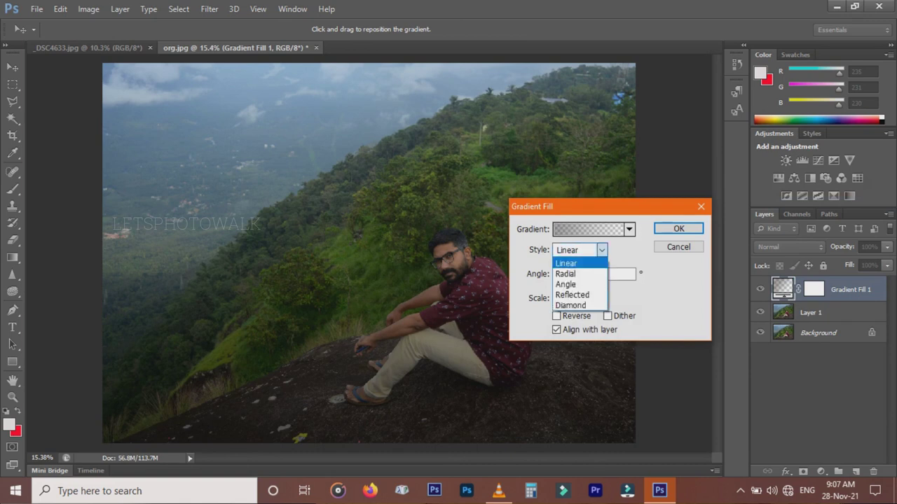
click(569, 274)
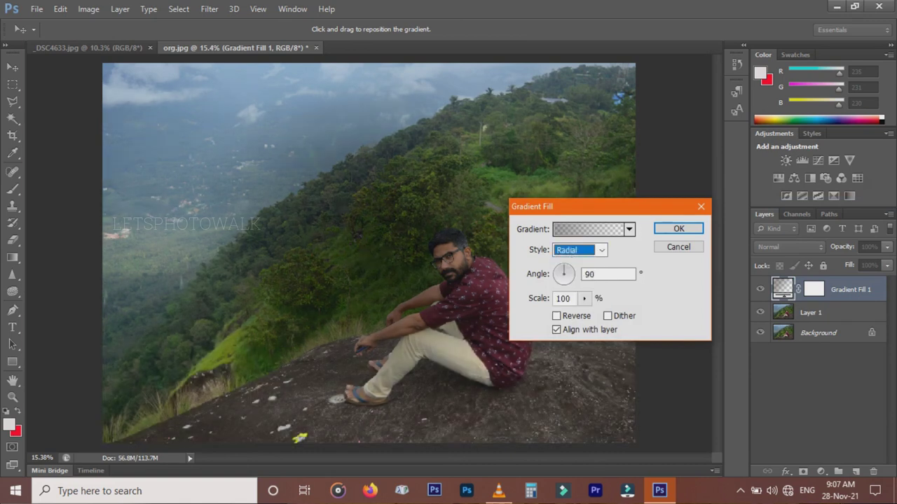
click(556, 316)
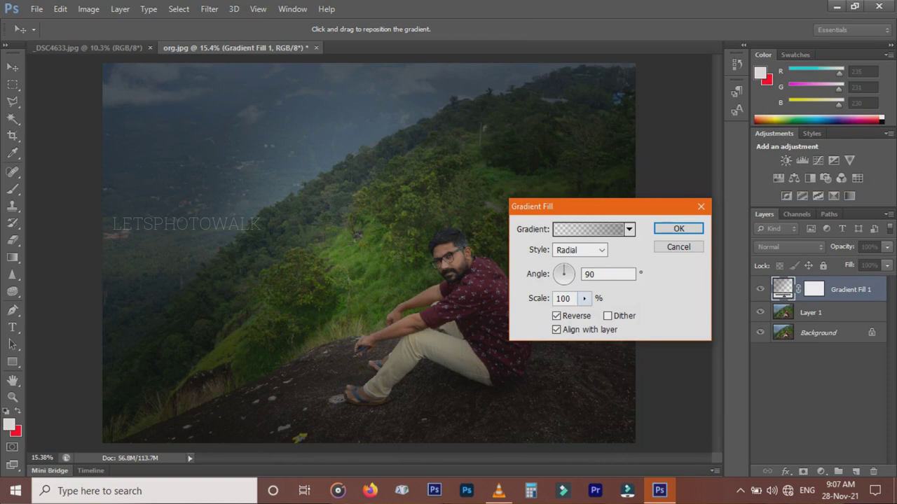
Step: Set the radial gradient's scale to 219% and compare the photo with and without the gradient layer
click(584, 298)
drag(583, 314, 589, 314)
key(Return)
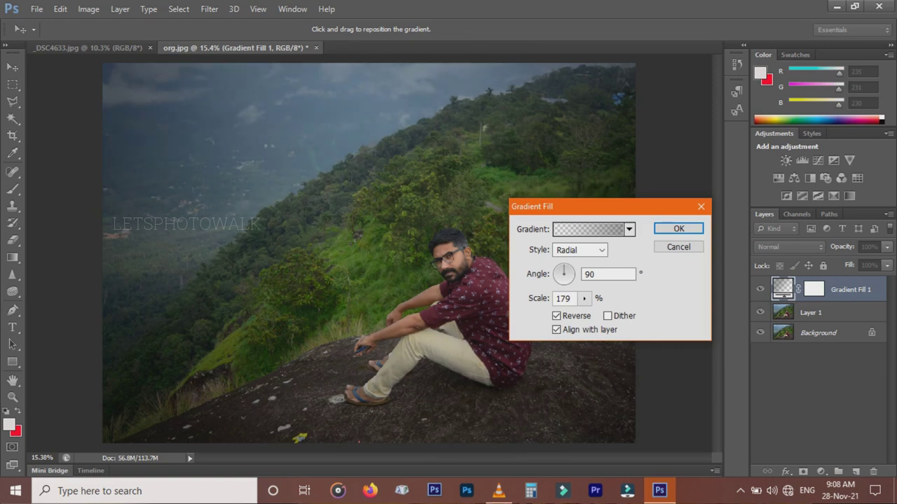
click(584, 299)
mouse_move(583, 314)
mouse_down()
mouse_move(613, 314)
mouse_move(571, 314)
mouse_move(587, 313)
mouse_up()
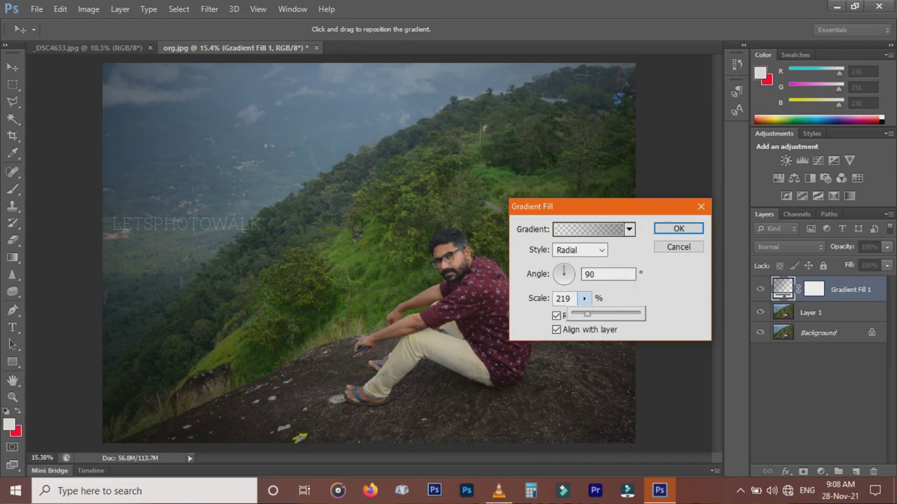
key(Return)
click(760, 289)
click(760, 289)
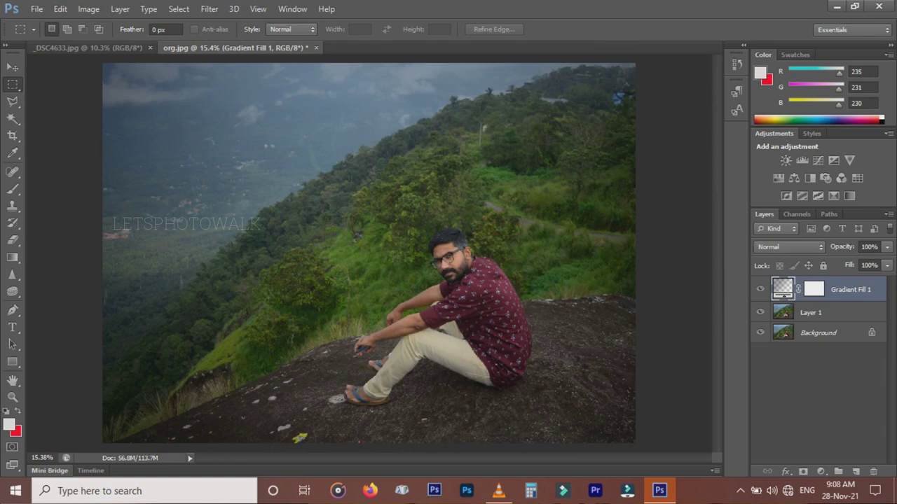
Step: Add a Channel Mixer adjustment layer and, for the Blue output channel, set Green to +98% and Blue to 0%
click(821, 471)
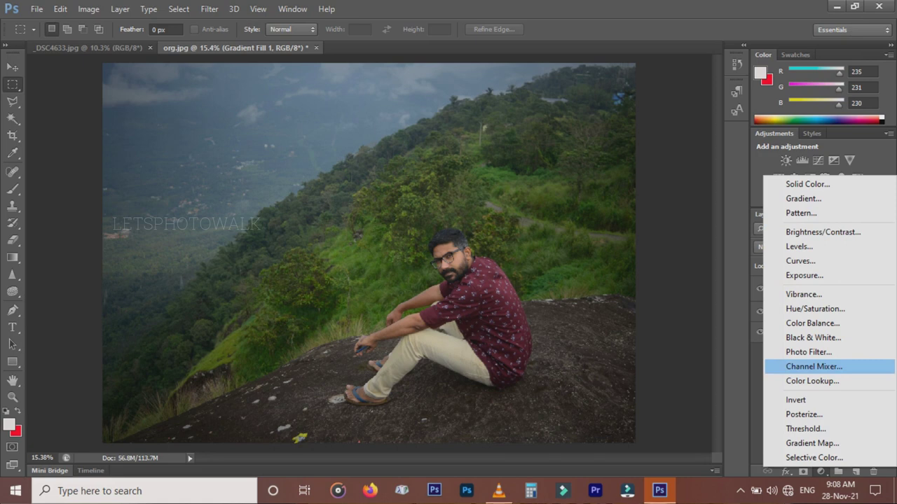
click(813, 366)
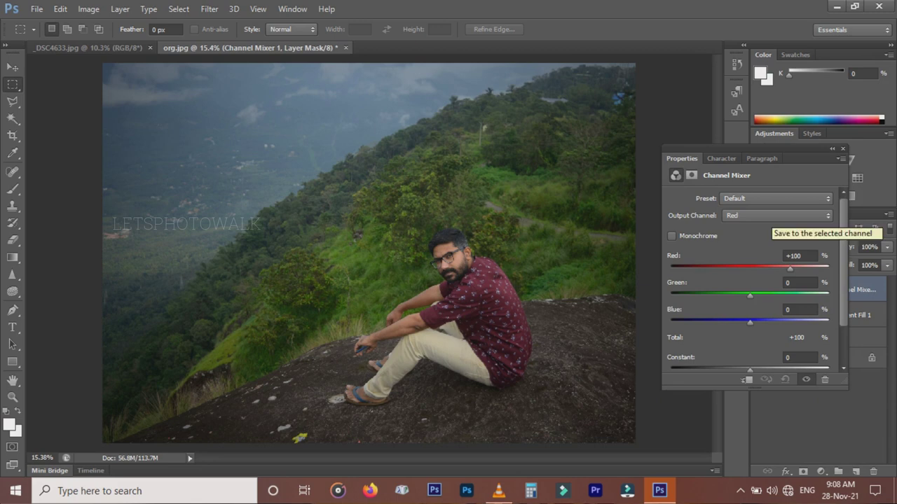
click(774, 215)
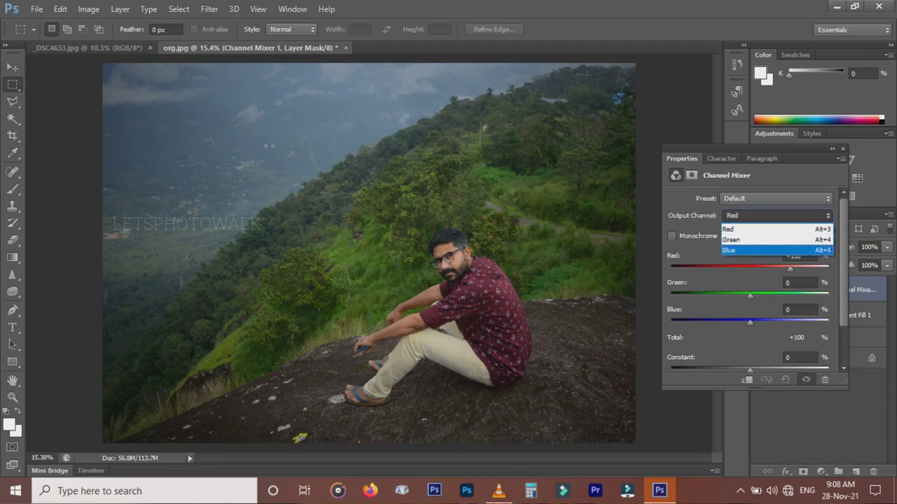
click(771, 250)
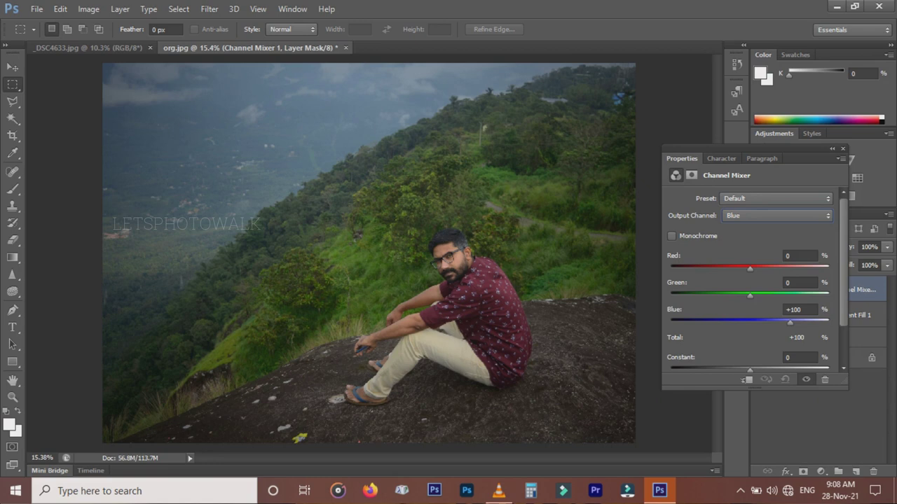
drag(749, 296, 787, 295)
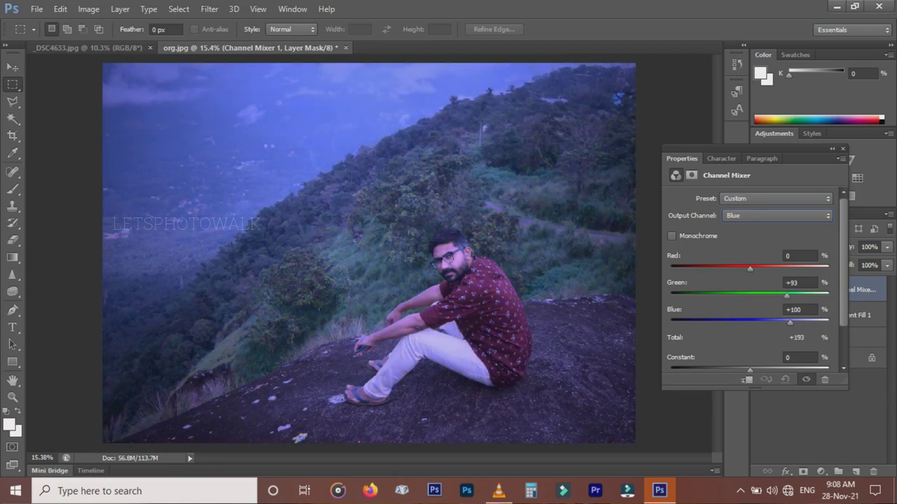
drag(787, 295, 789, 296)
drag(790, 323, 750, 323)
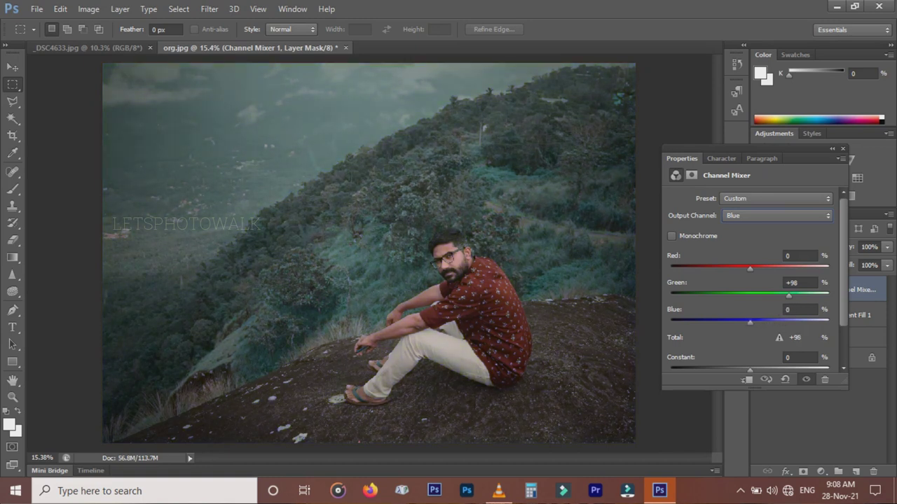
mouse_move(789, 295)
mouse_down()
mouse_move(800, 295)
mouse_move(779, 295)
mouse_move(789, 295)
mouse_up()
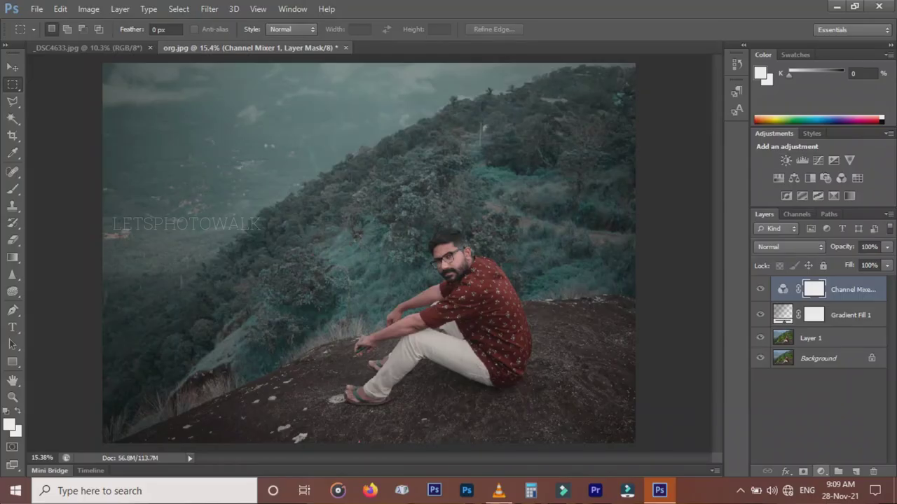
Step: Add a Hue/Saturation adjustment layer and set the Reds saturation to +17, checking the man's skin and shirt
click(821, 472)
click(815, 312)
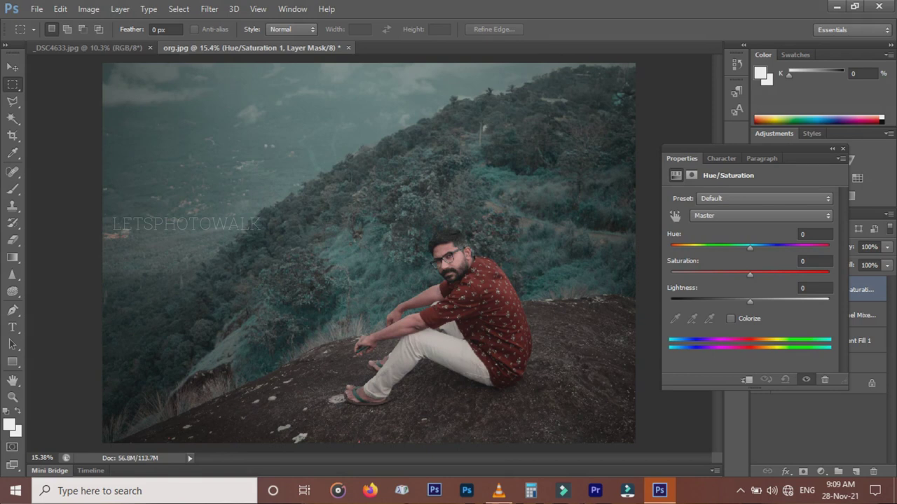
scroll(383, 287, up, 6)
scroll(384, 287, down, 2)
scroll(364, 248, down, 1)
click(743, 216)
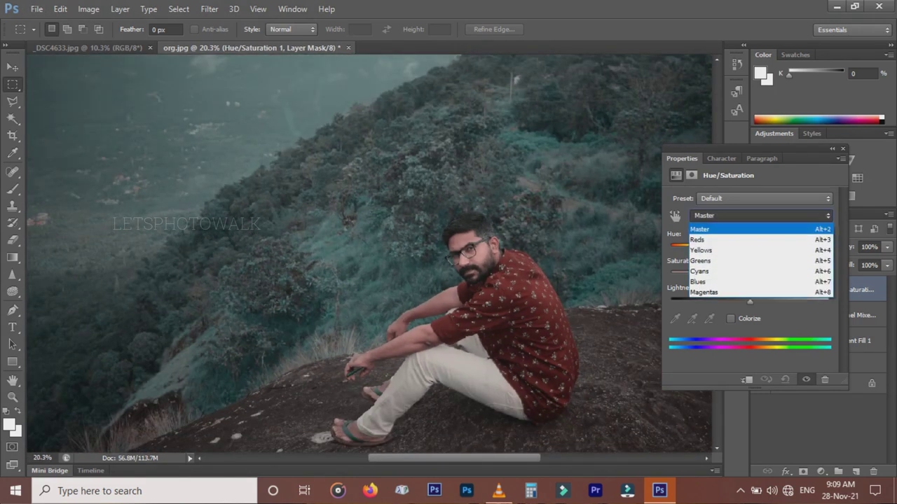
click(707, 239)
drag(750, 275, 773, 274)
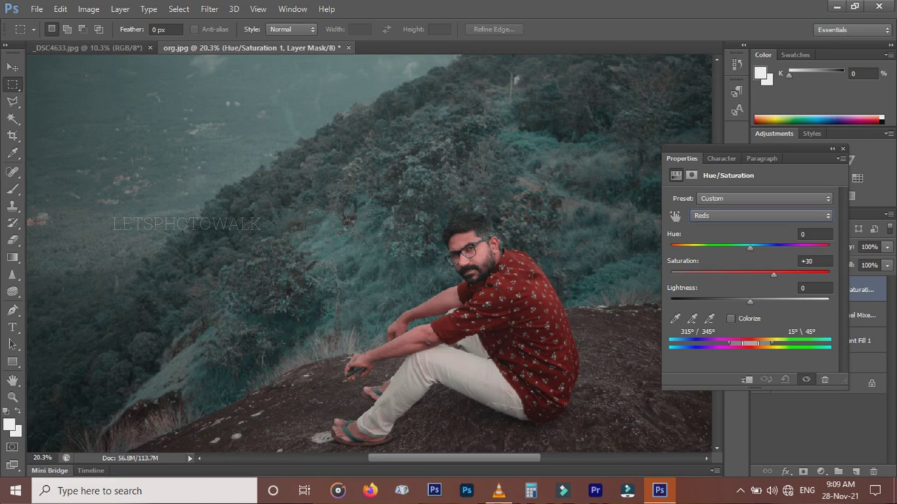
drag(772, 275, 769, 275)
drag(768, 274, 763, 274)
scroll(478, 299, up, 7)
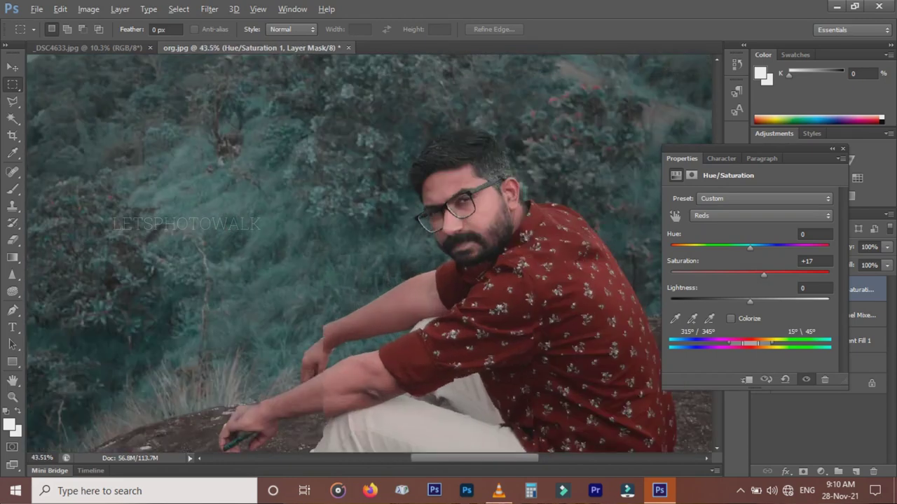
scroll(494, 354, down, 2)
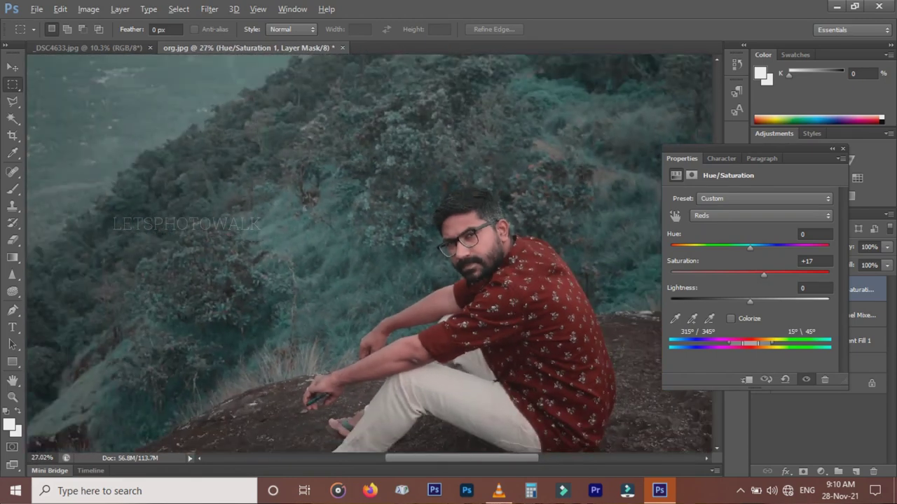
scroll(481, 315, down, 3)
click(842, 149)
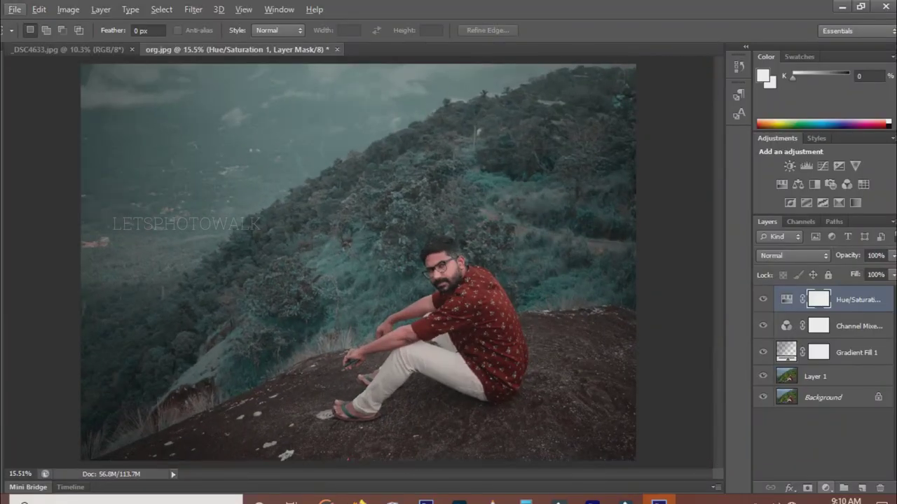
Step: Add a Levels adjustment layer with the RGB shadow input at 14 and the midtone input at 1.12
click(825, 489)
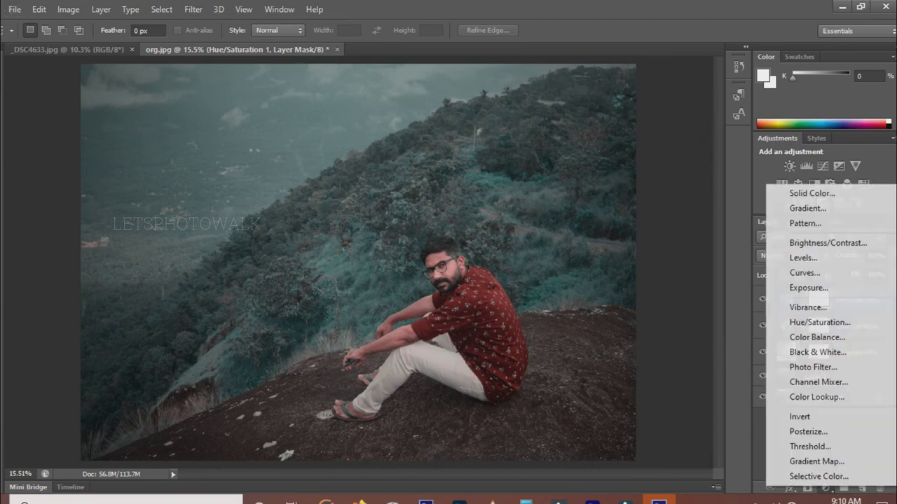
click(803, 258)
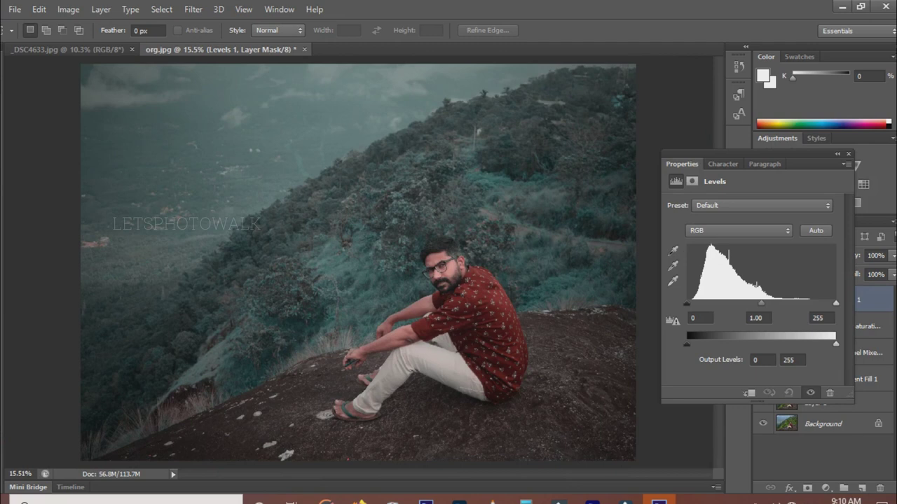
drag(686, 303, 691, 303)
mouse_move(763, 304)
mouse_down()
mouse_move(751, 303)
mouse_move(777, 303)
mouse_move(757, 304)
mouse_up()
drag(691, 303, 694, 303)
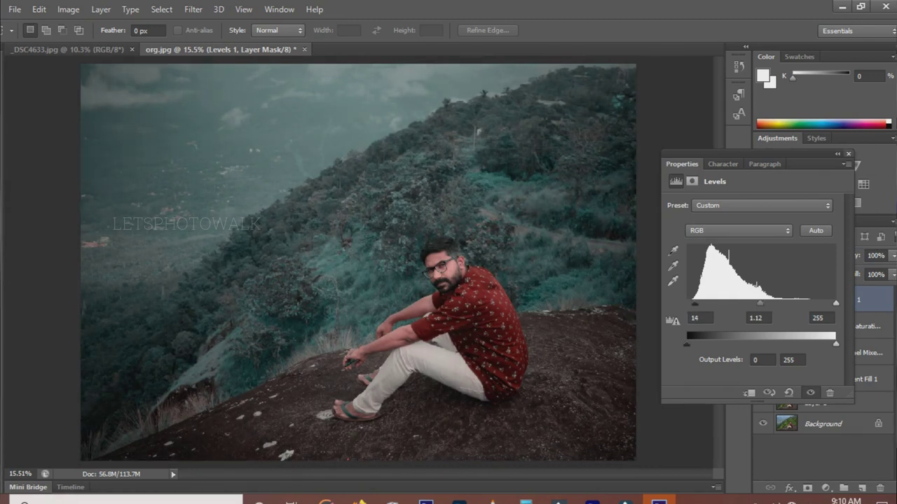
click(849, 154)
Step: Inspect the graded portrait and add a Vibrance adjustment layer above the Levels layer
scroll(523, 254, up, 8)
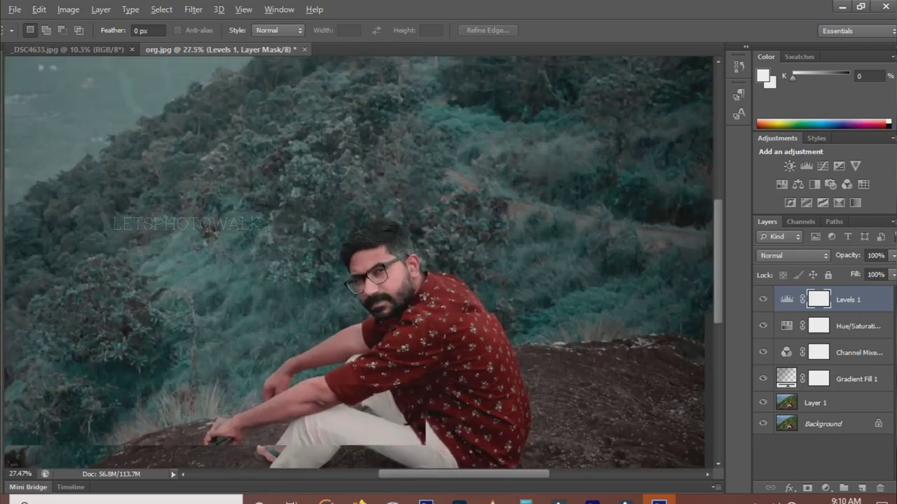
scroll(522, 254, down, 4)
scroll(531, 260, down, 1)
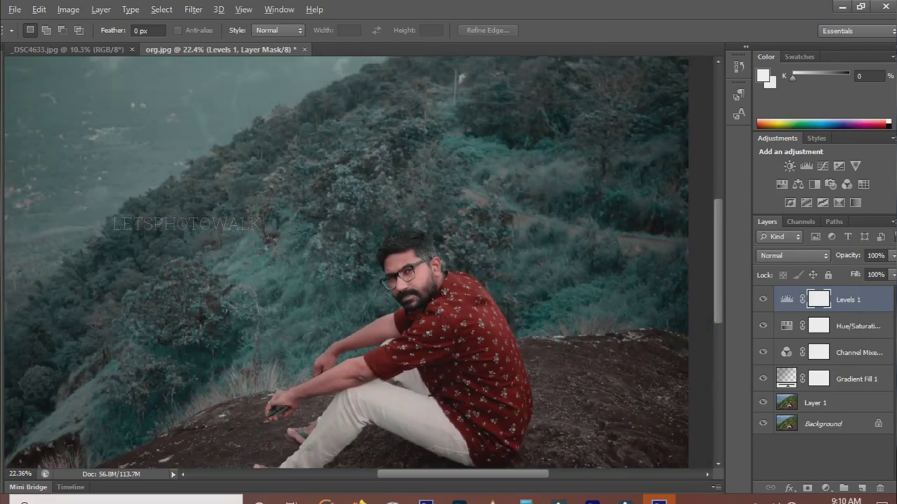
scroll(355, 267, down, 1)
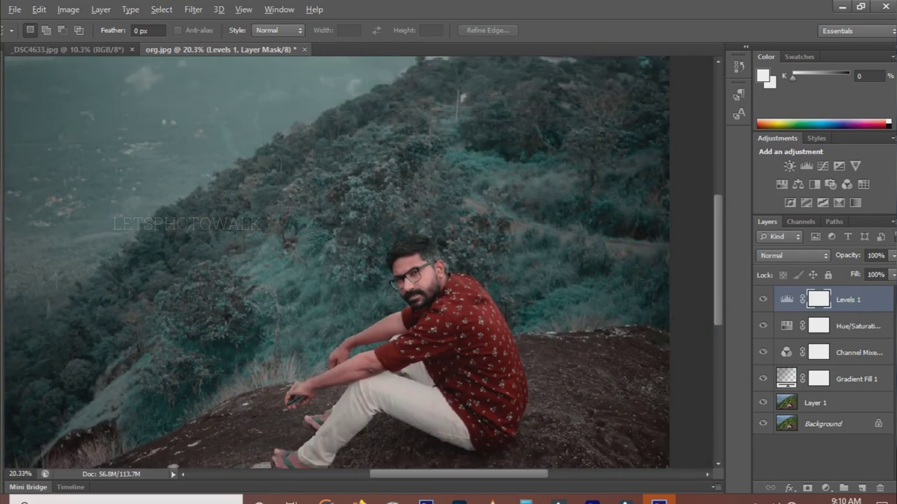
scroll(354, 266, down, 1)
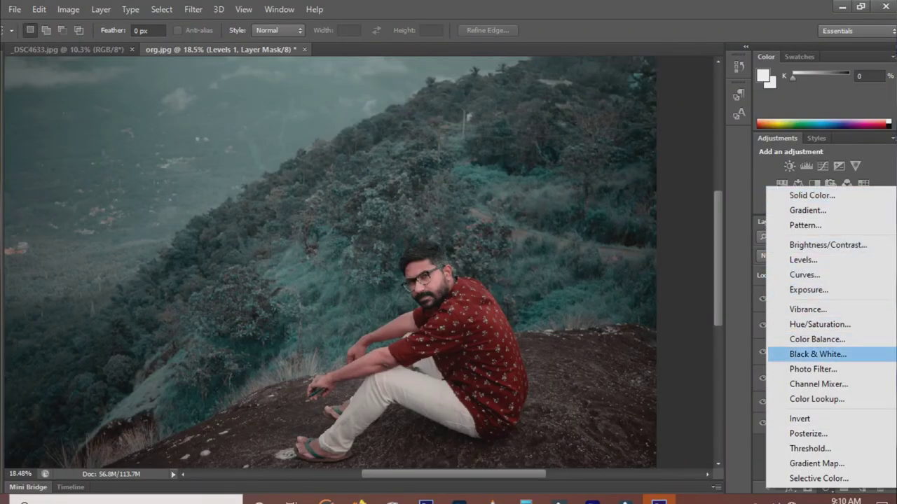
click(808, 309)
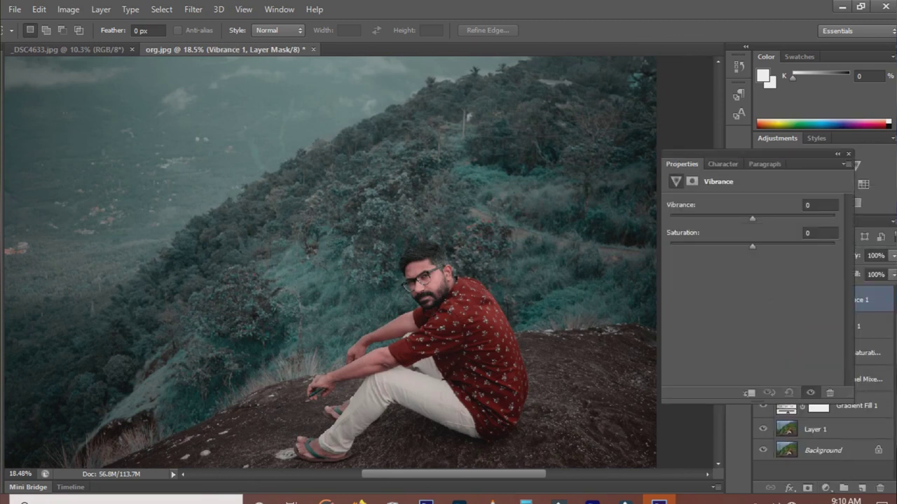